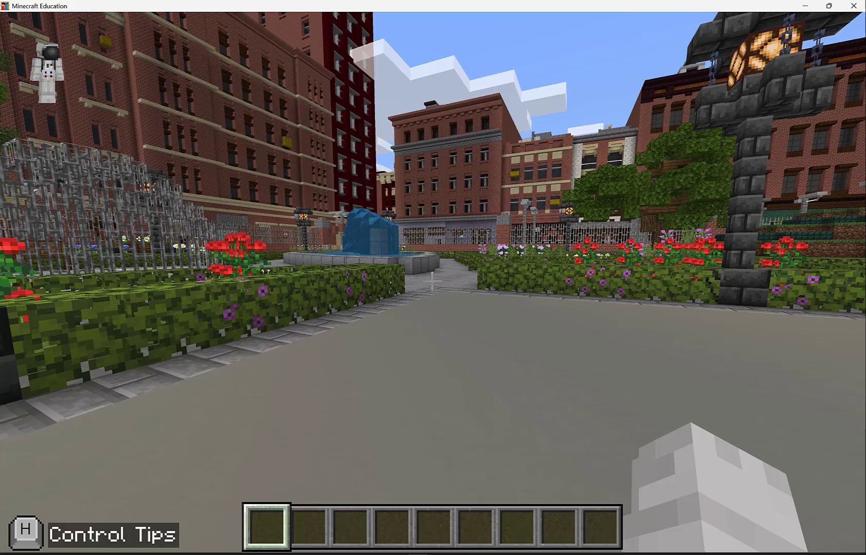
Open the creative inventory with E while standing over the city square.
key(e)
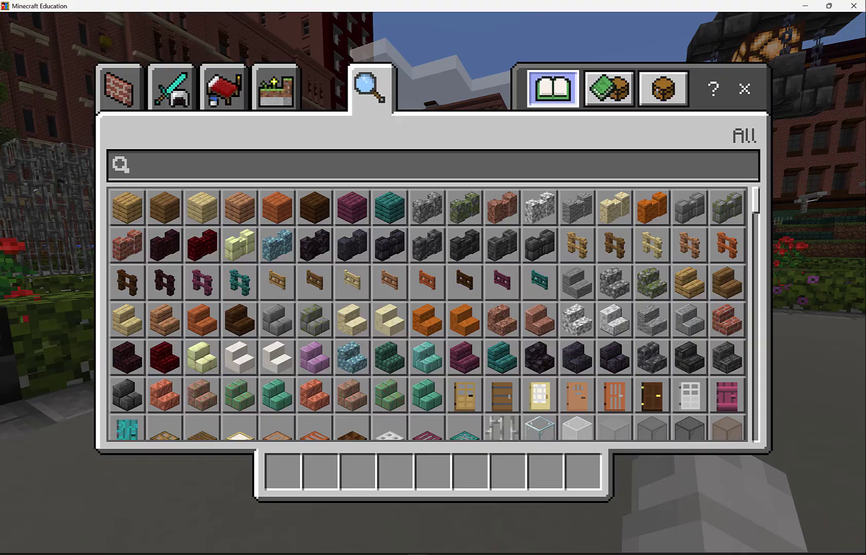
Search the inventory for 'npc' and put the NPC Spawn Egg into the hotbar.
click(426, 171)
text(npc)
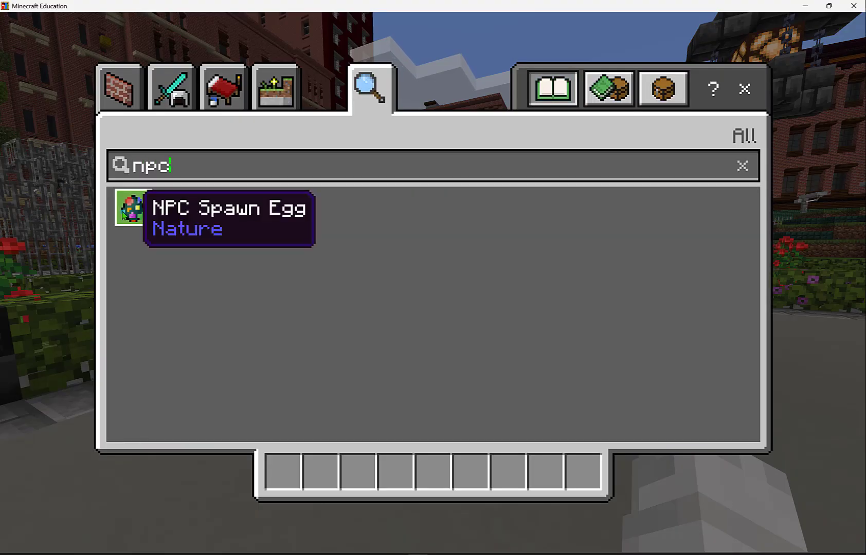
click(124, 214)
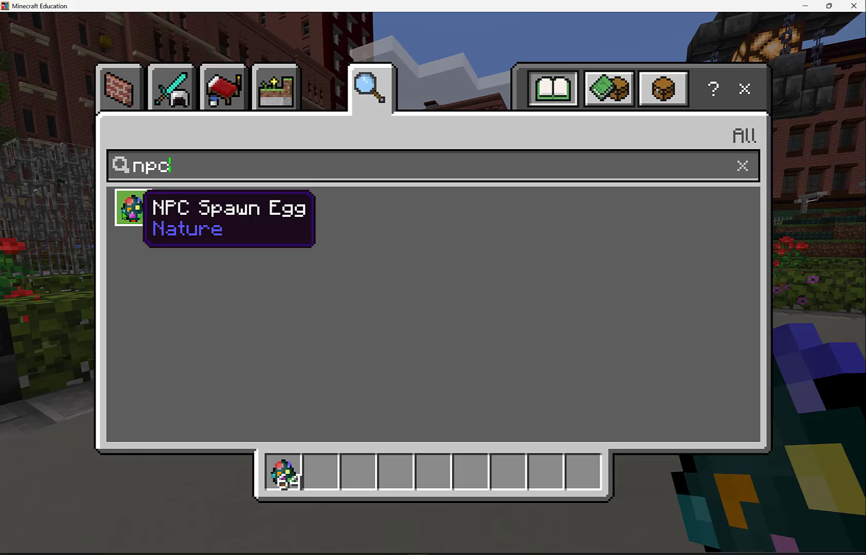
click(754, 92)
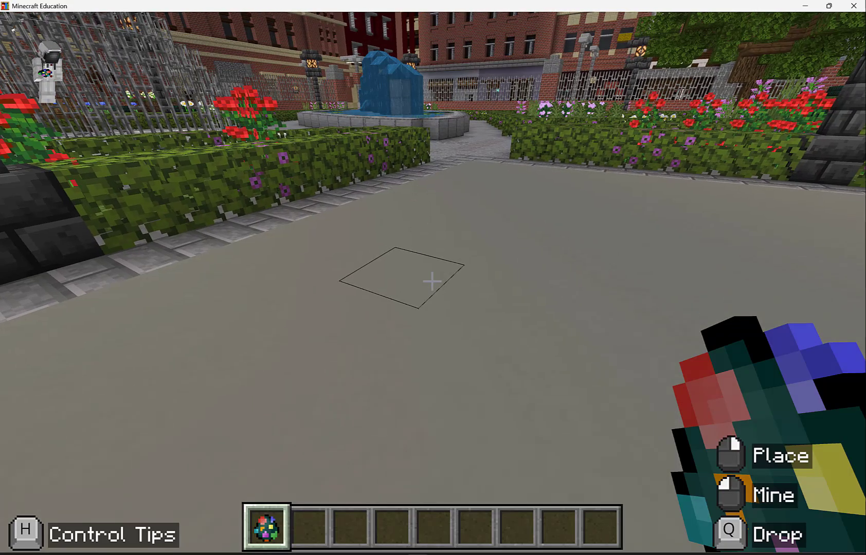
Try spawning the NPC on the pavement, get the worldbuilder permission error, and bring up chat.
right_click(433, 282)
right_click(432, 282)
key(slash)
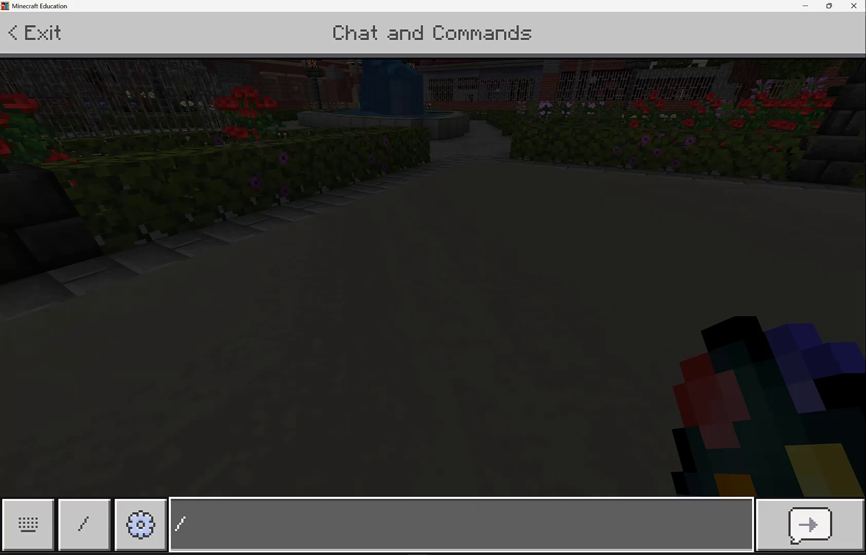
Run the /wb command to toggle World Builder status on.
text(s)
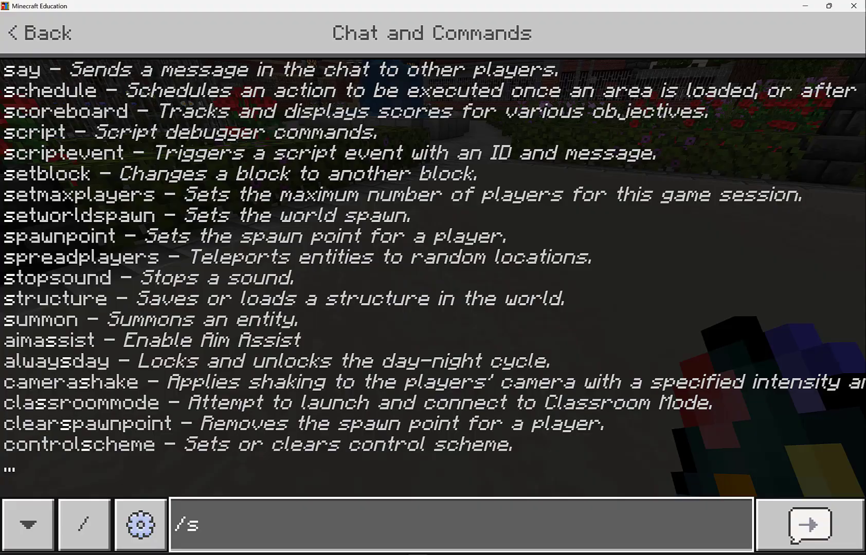
key(BackSpace)
text(wb)
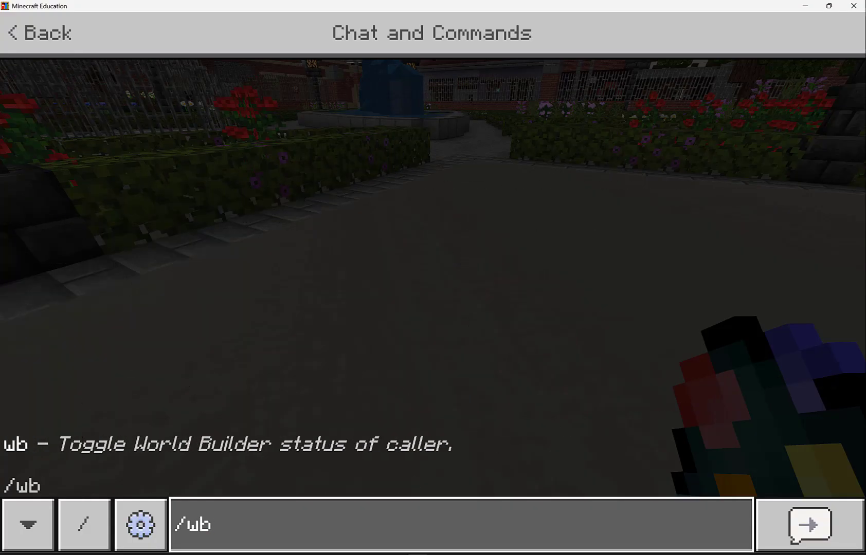
key(Return)
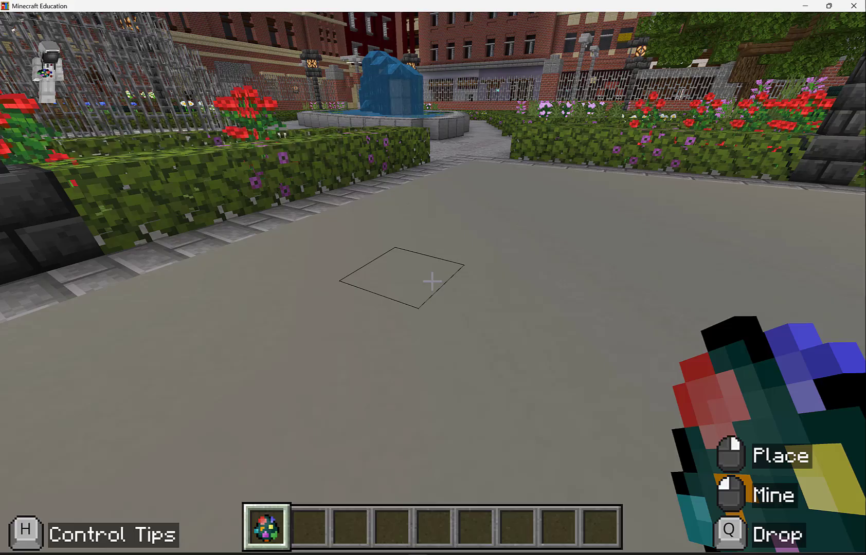
Spawn an NPC on the pavement block, walk up to it and open its settings.
right_click(432, 282)
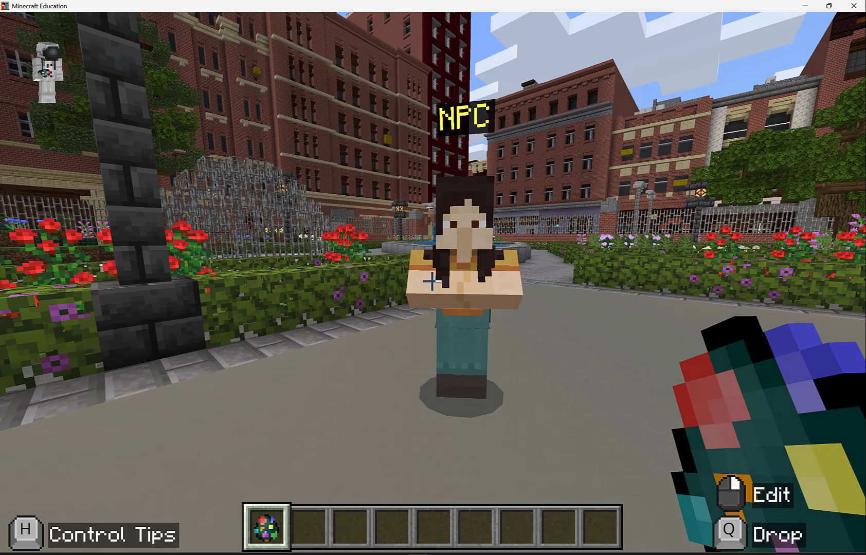
key(w)
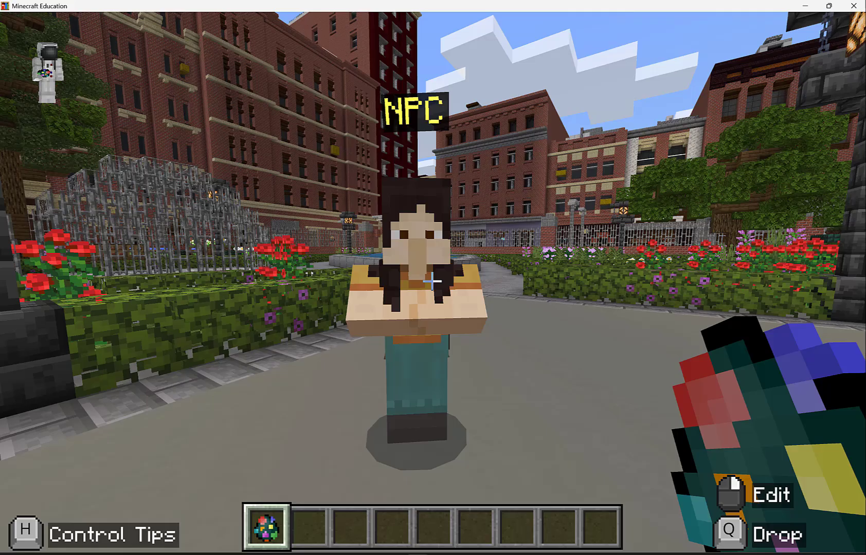
right_click(432, 282)
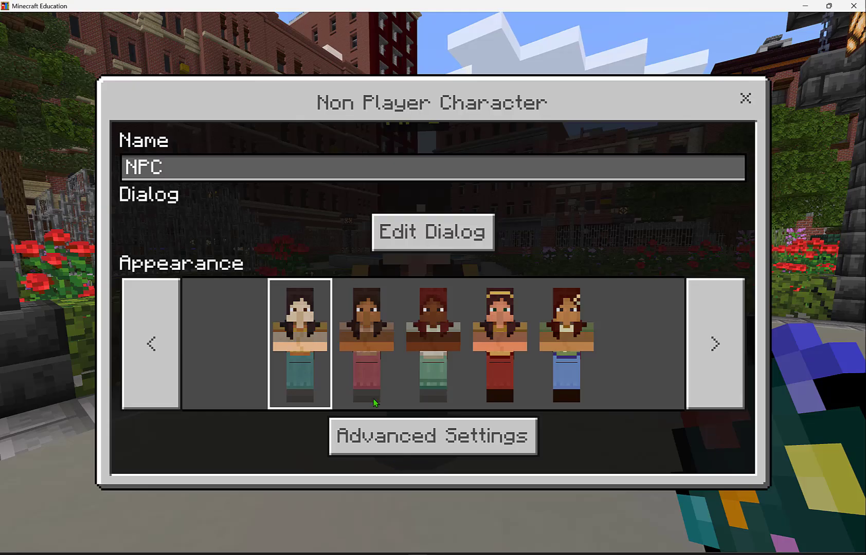
Change the NPC's name from 'NPC' to 'Minecraft Hour of AI'.
click(231, 166)
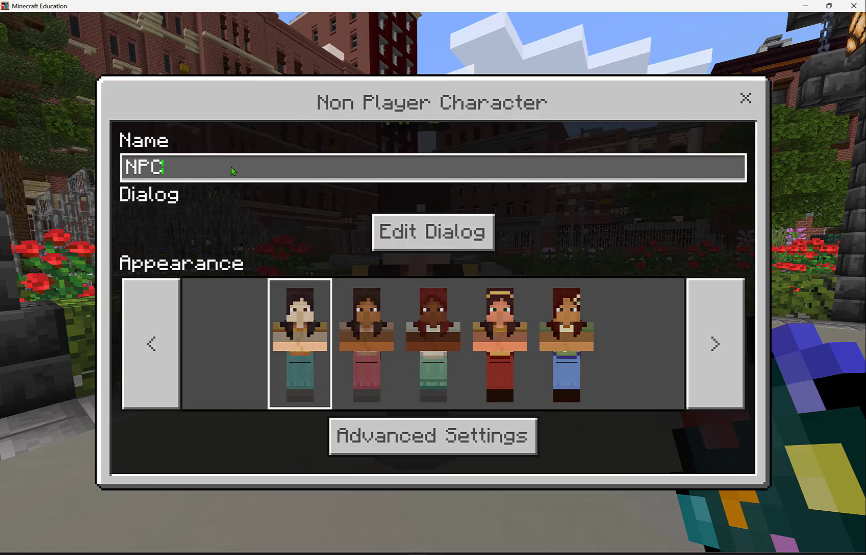
key(BackSpace)
key(BackSpace)
key(BackSpace)
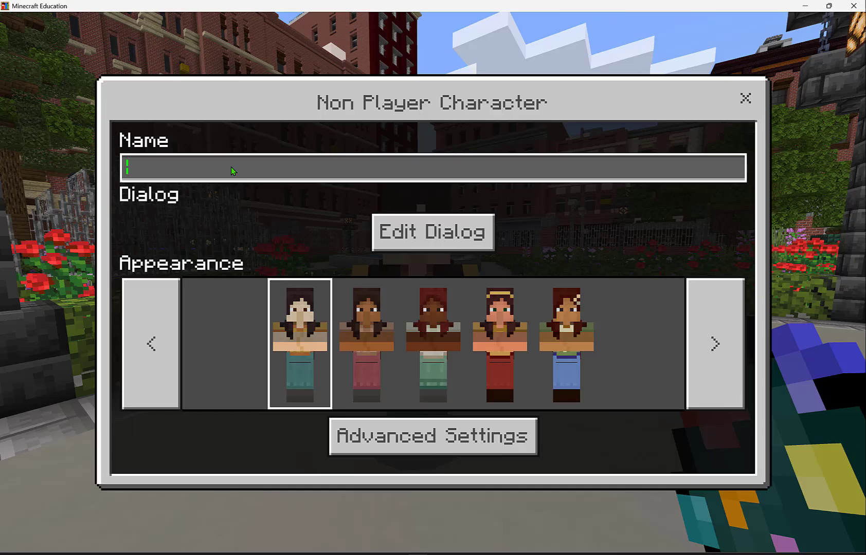
text(Minecr)
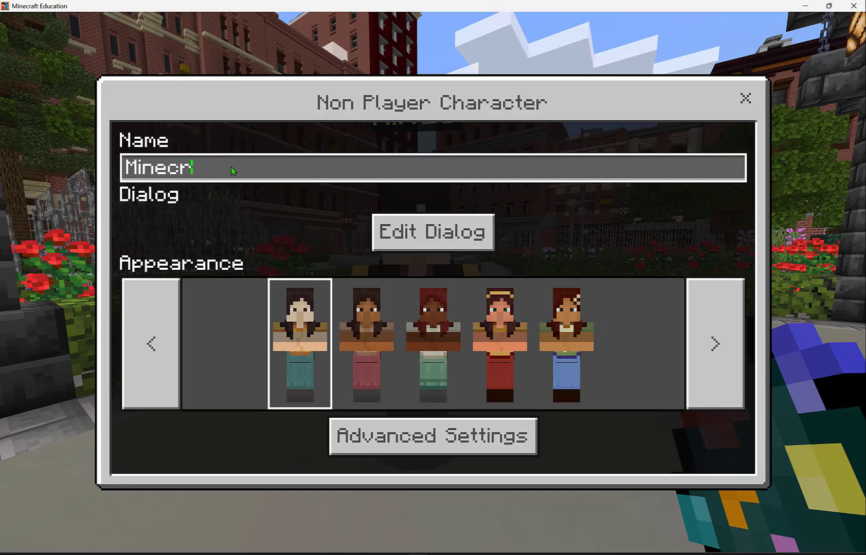
text(aft Hour of AI)
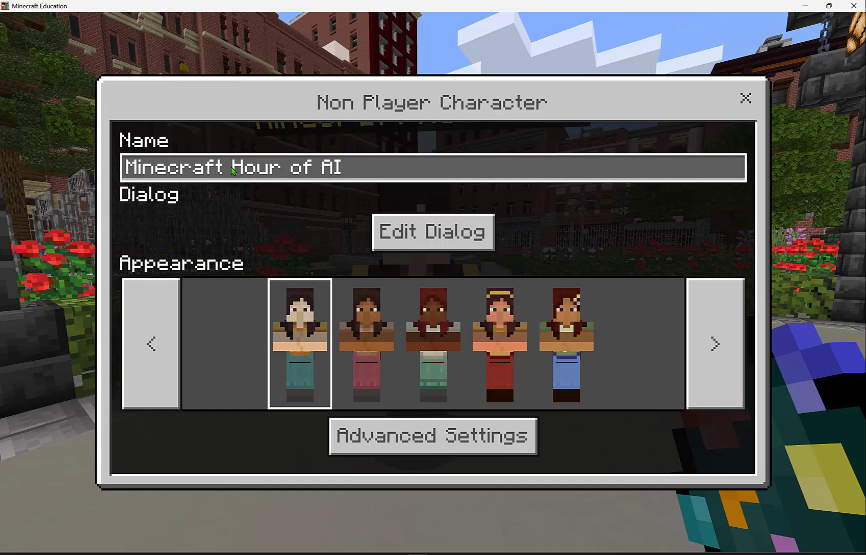
click(478, 235)
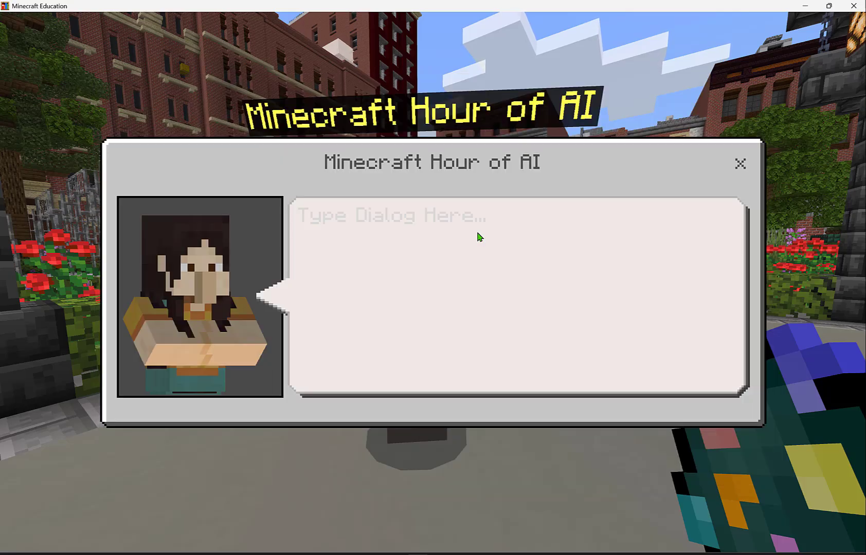
Enter the dialog line 'Play Minecraft Hour of AI!' and close the dialog editor.
text(Play Mine)
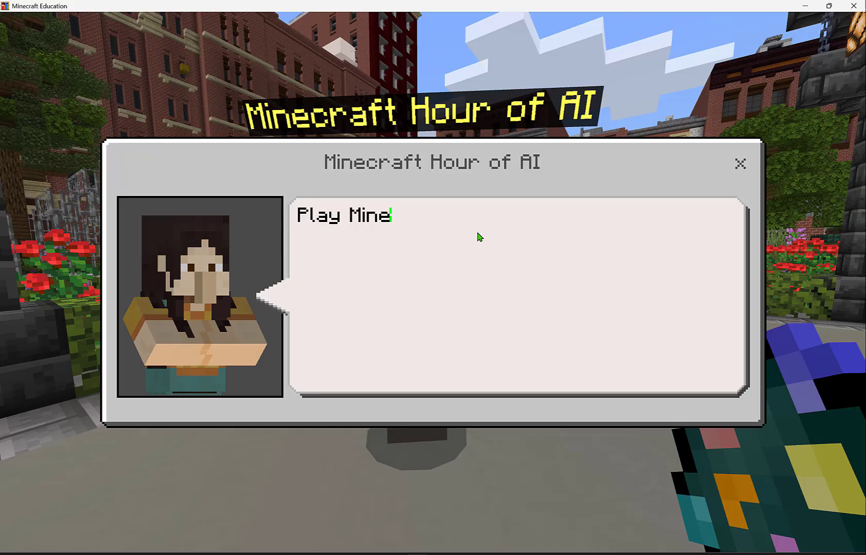
text(craft Hour of AI!)
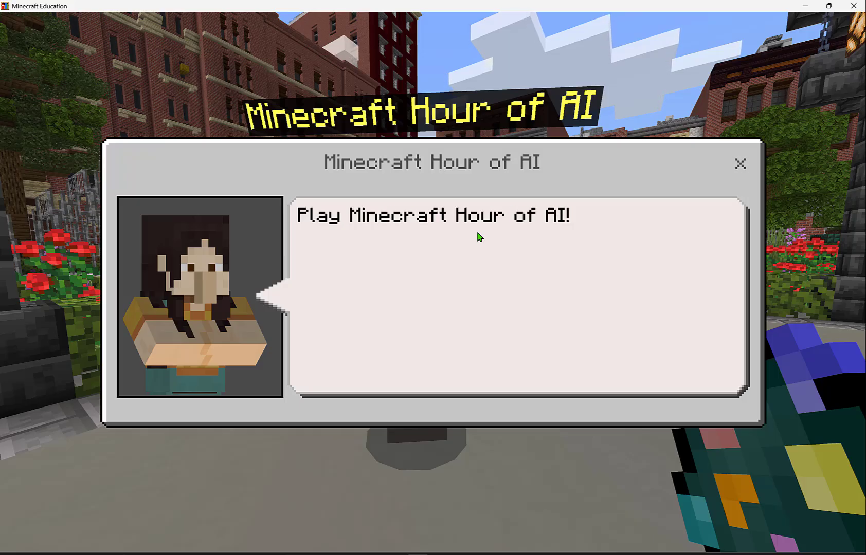
click(740, 165)
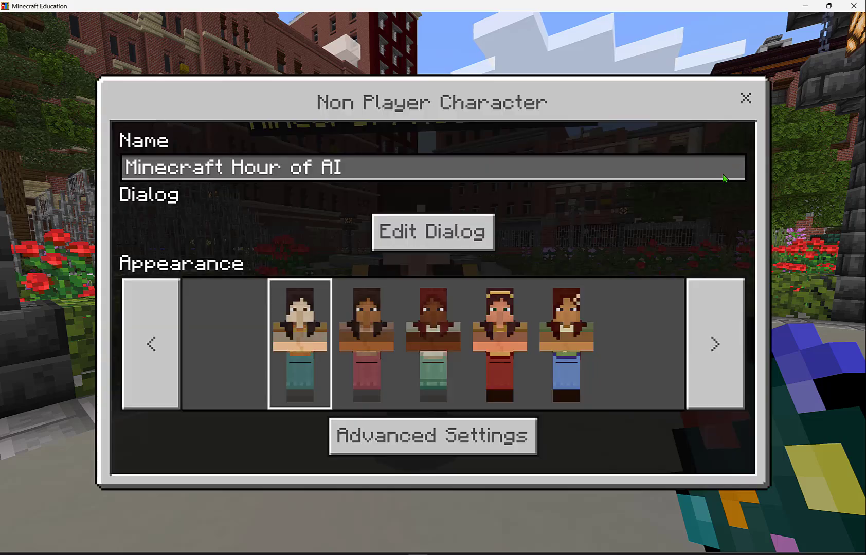
Page through the Appearance skins to the robots and choose the small grey robot skin.
click(714, 344)
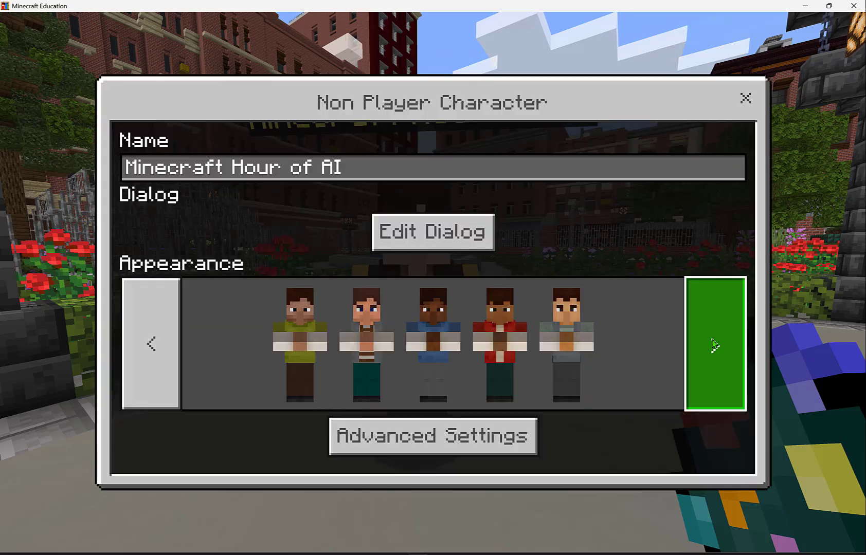
click(715, 344)
click(715, 345)
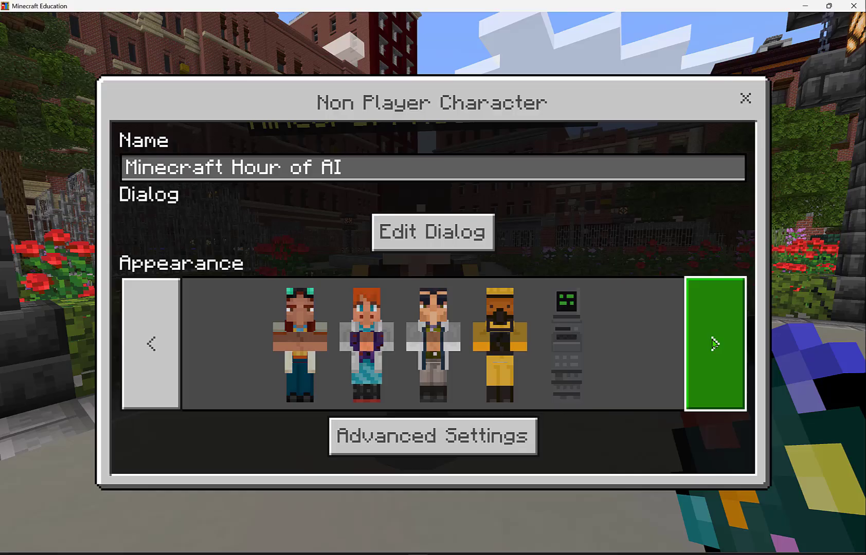
click(714, 344)
click(715, 344)
click(714, 344)
click(715, 345)
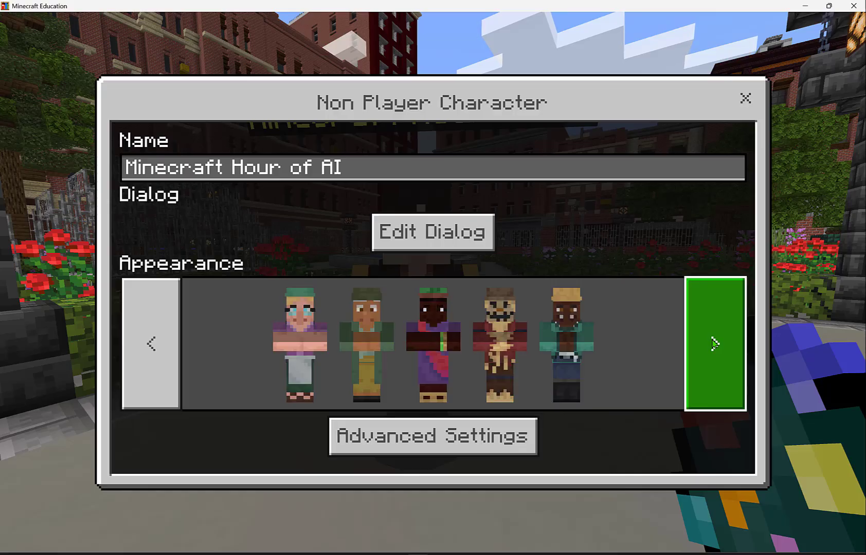
click(715, 345)
click(715, 344)
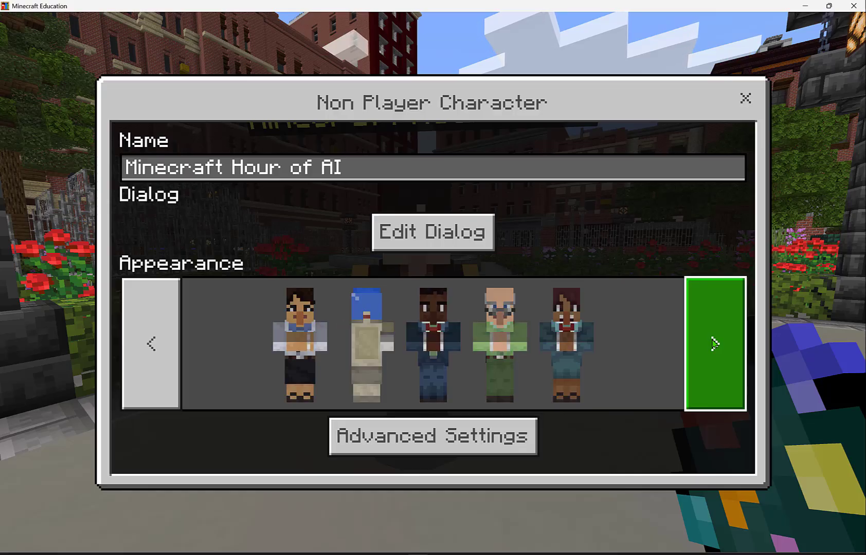
click(715, 344)
click(715, 344)
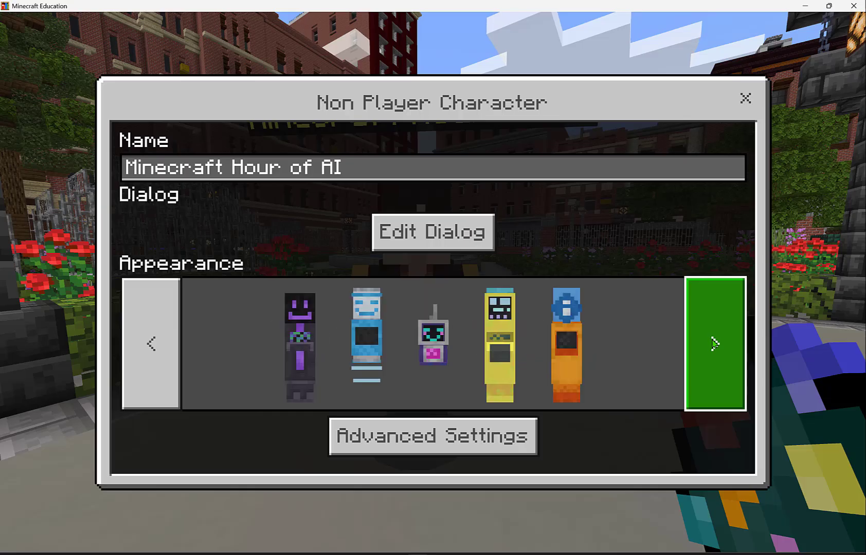
click(435, 346)
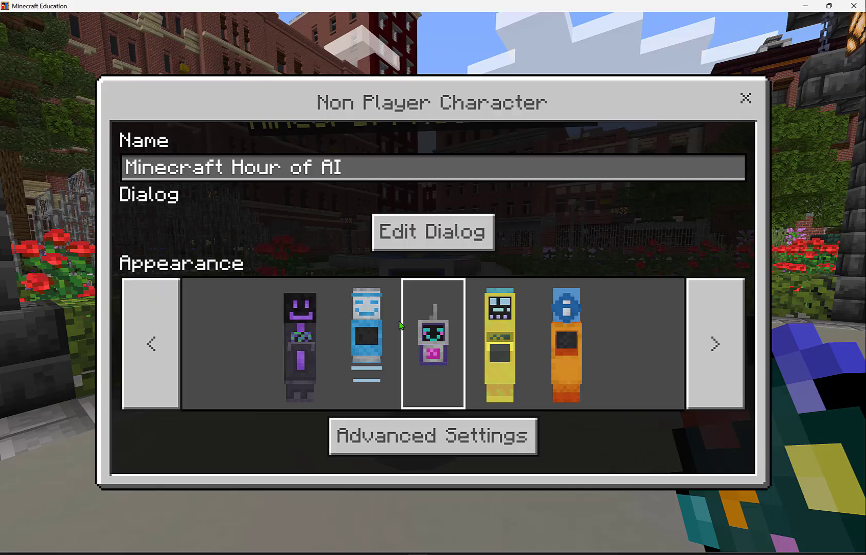
click(406, 438)
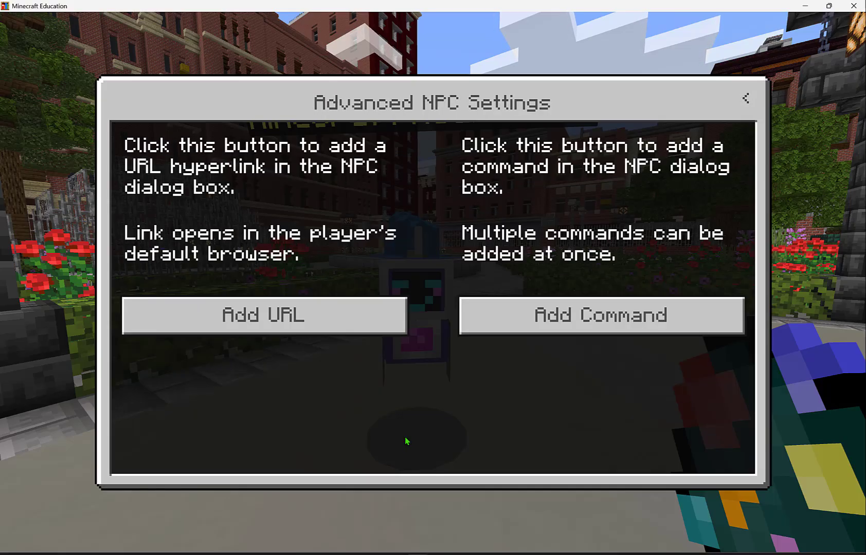
Add a URL to the NPC by pasting the Hour of AI lesson link.
click(292, 323)
click(279, 201)
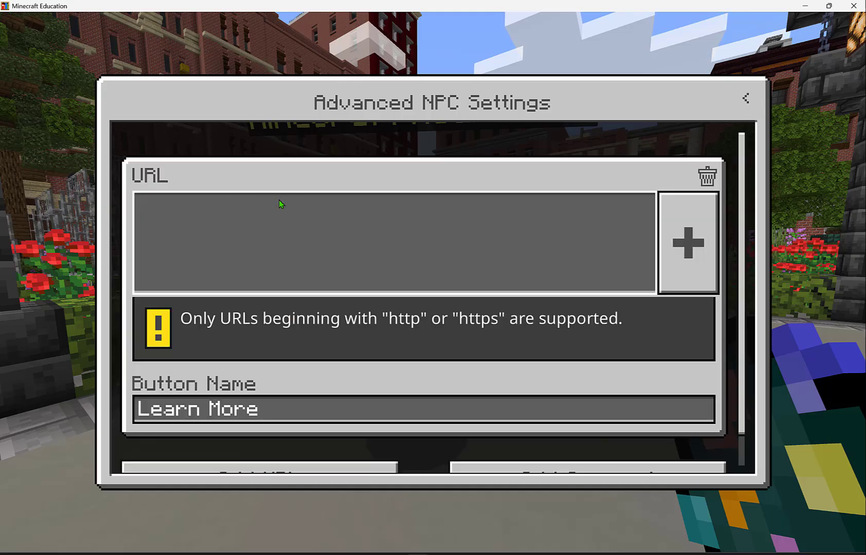
text(https://education.minecraft.net/lessons/hour-of-ai-generation-ai)
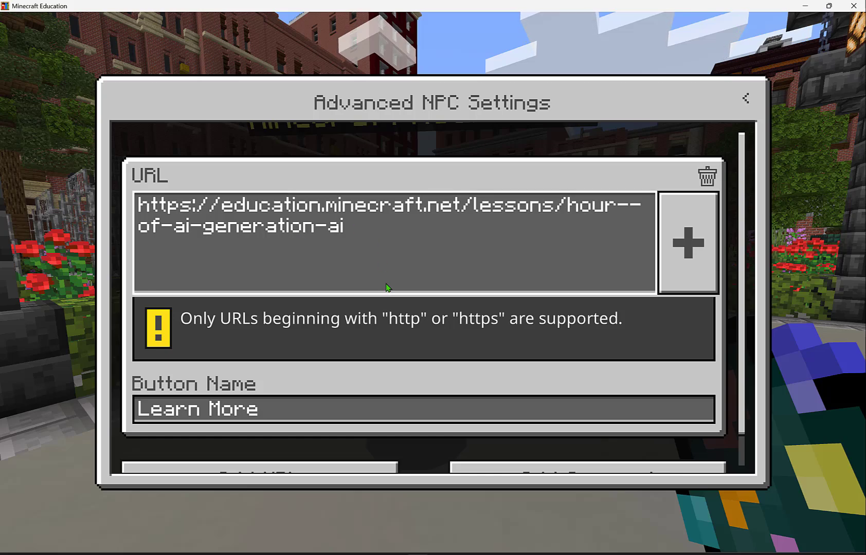
click(293, 405)
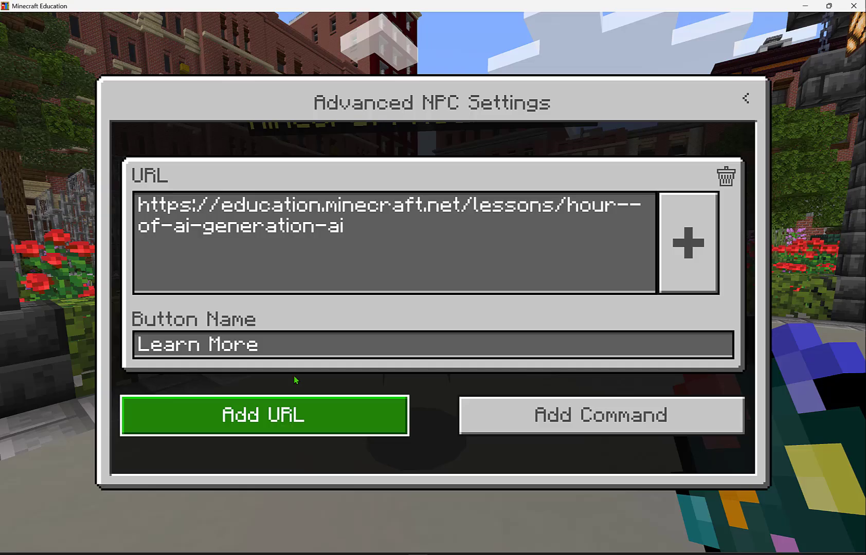
Rename the link button from 'Learn More' to 'Play Hour of AI' and go back.
click(307, 352)
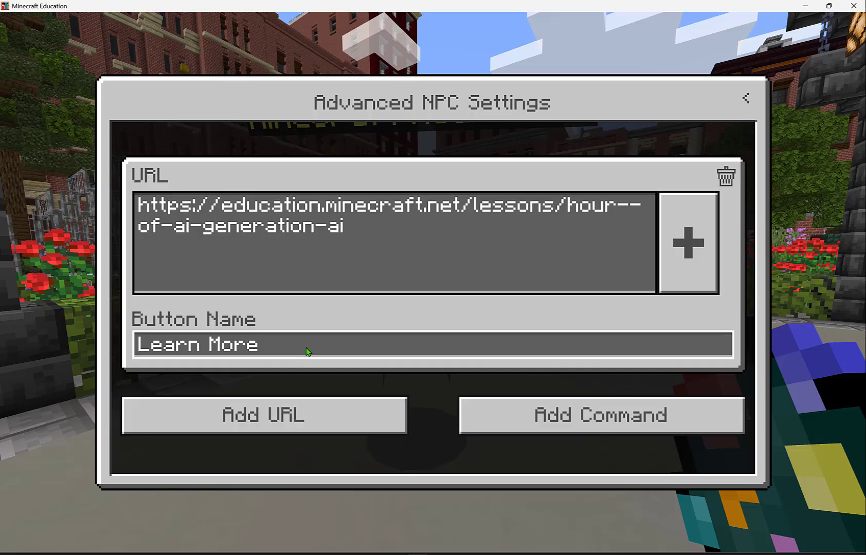
key(BackSpace)
key(BackSpace)
key(BackSpace)
key(BackSpace)
key(BackSpace)
key(BackSpace)
key(BackSpace)
key(BackSpace)
key(BackSpace)
key(BackSpace)
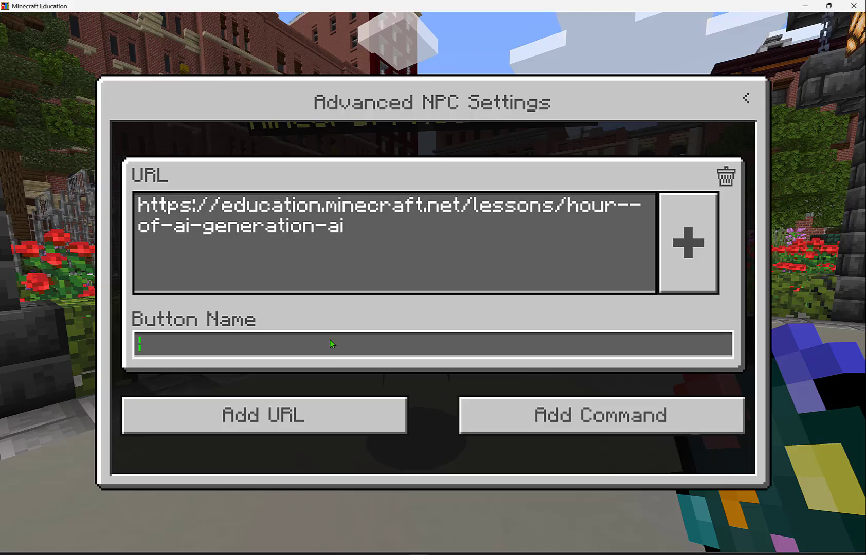
text(Pl)
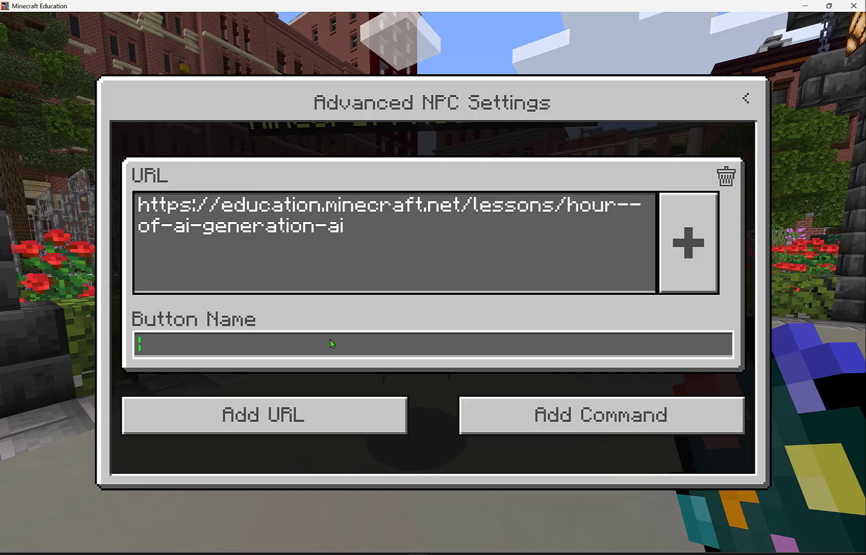
text(ay Hou)
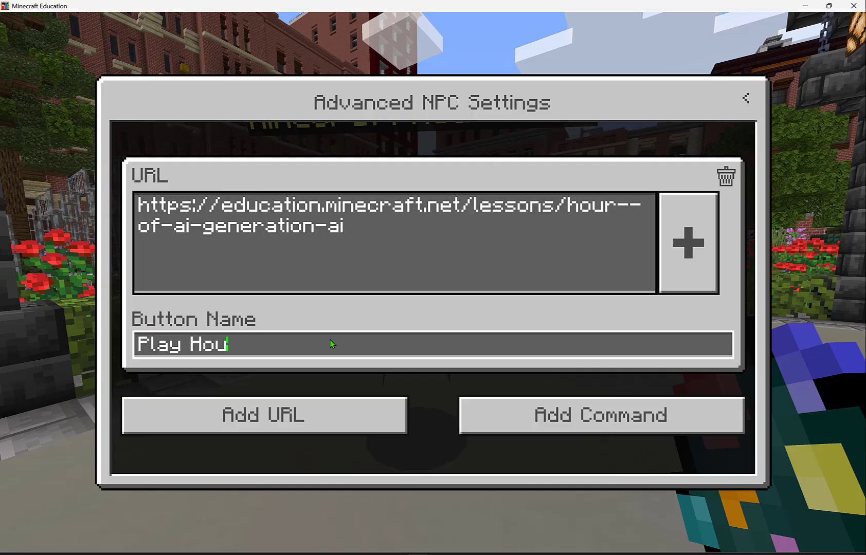
text(r of AI)
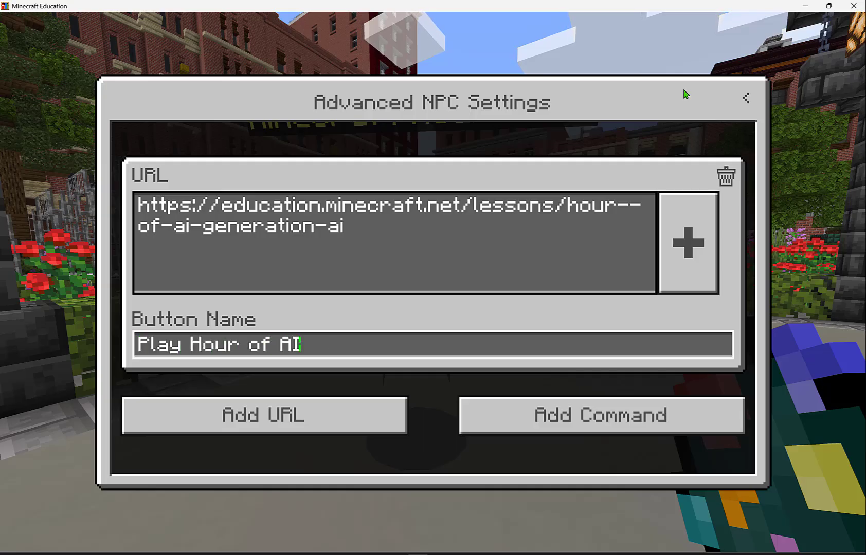
click(746, 103)
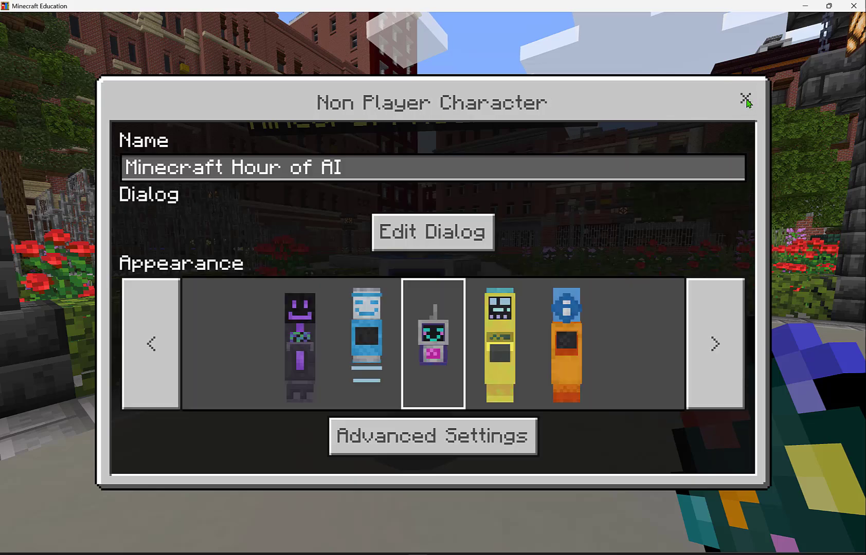
Close the NPC settings, walk up to check the robot NPC, and close its settings again.
click(746, 101)
key(w)
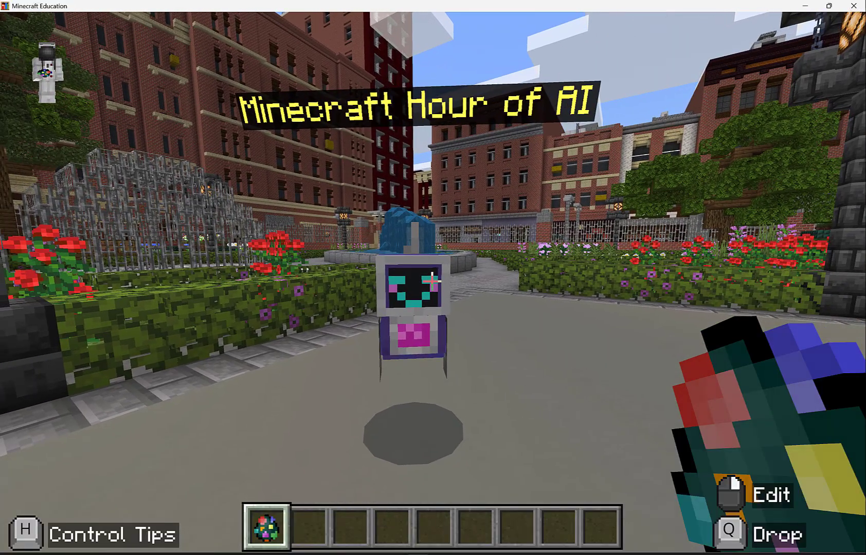
right_click(432, 281)
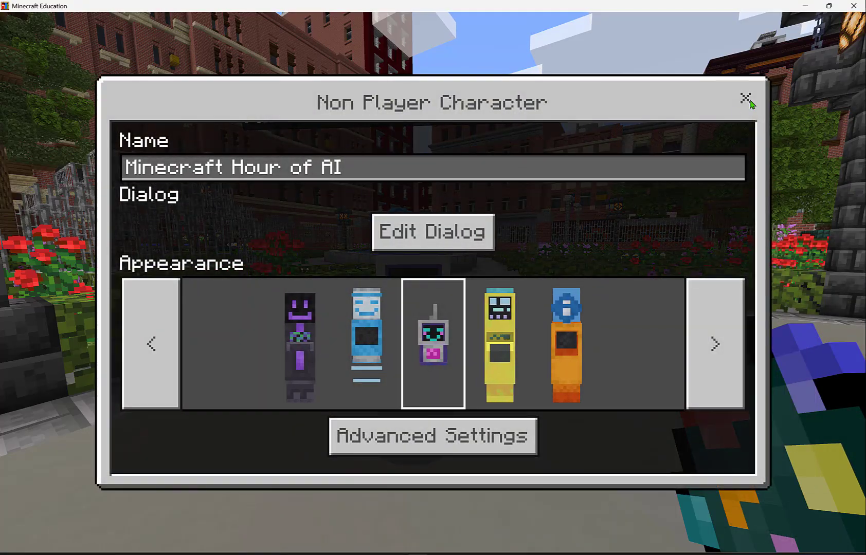
click(746, 98)
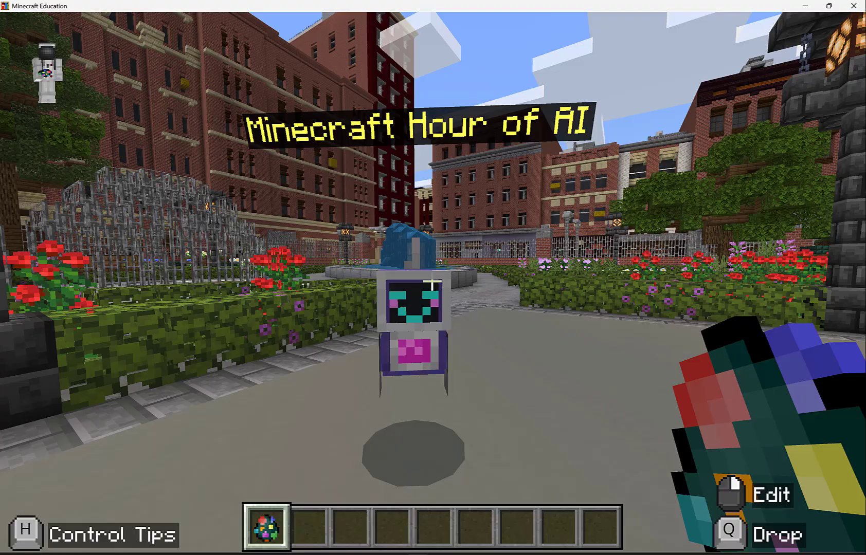
key(slash)
Run the wb command to switch World Builder off.
text(wb)
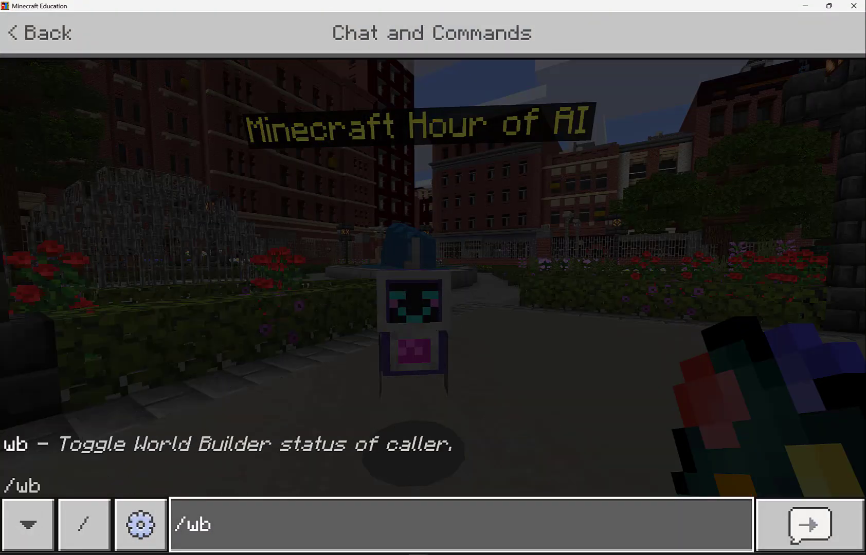
key(Return)
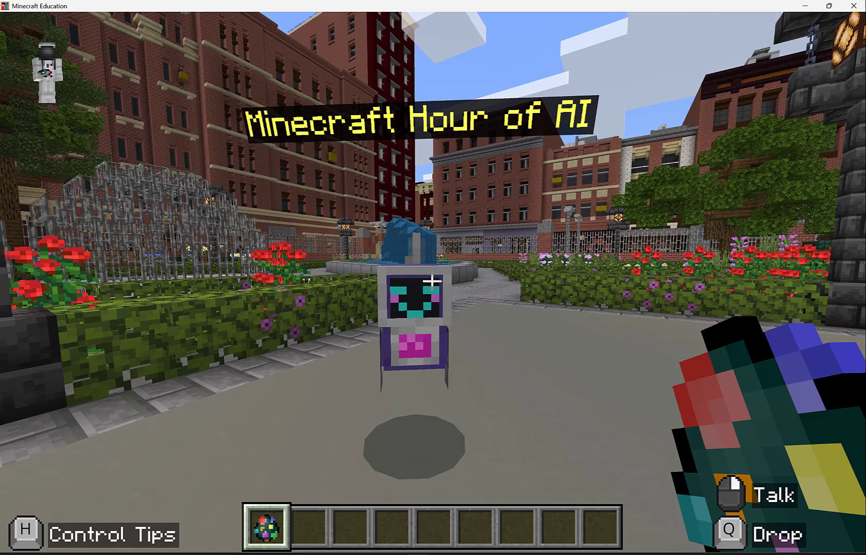
Open the robot NPC's 'Play Minecraft Hour of AI!' dialog and follow its Play Hour of AI link.
right_click(432, 281)
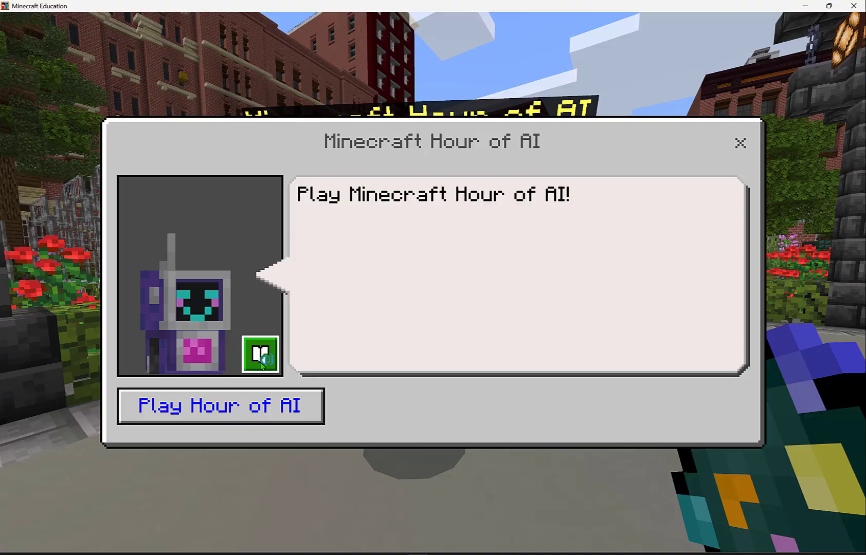
click(177, 415)
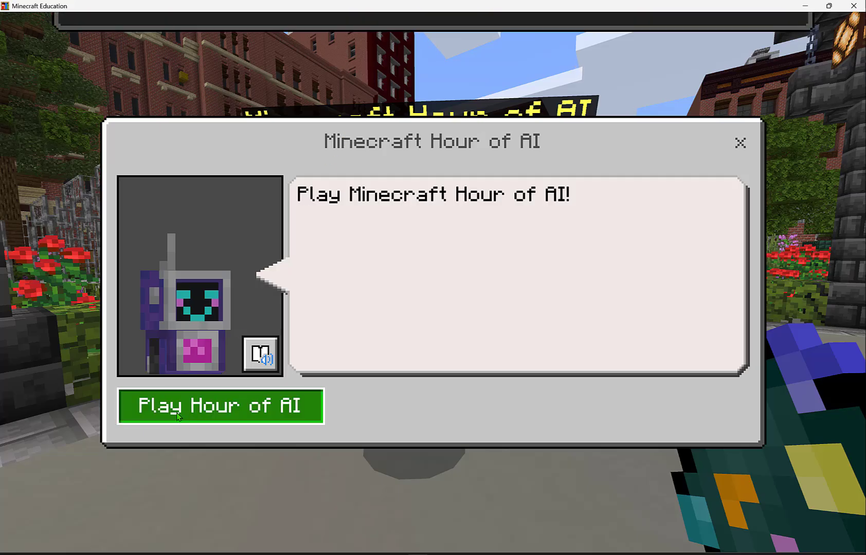